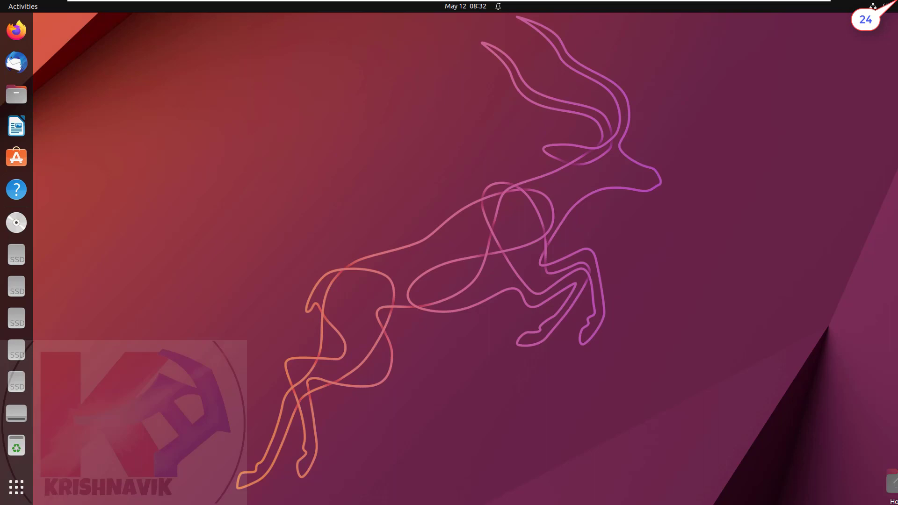
- Set the wired connection's IPv4 to Manual with address 192.168.220.180 and netmask 255.255.255.0
click(874, 7)
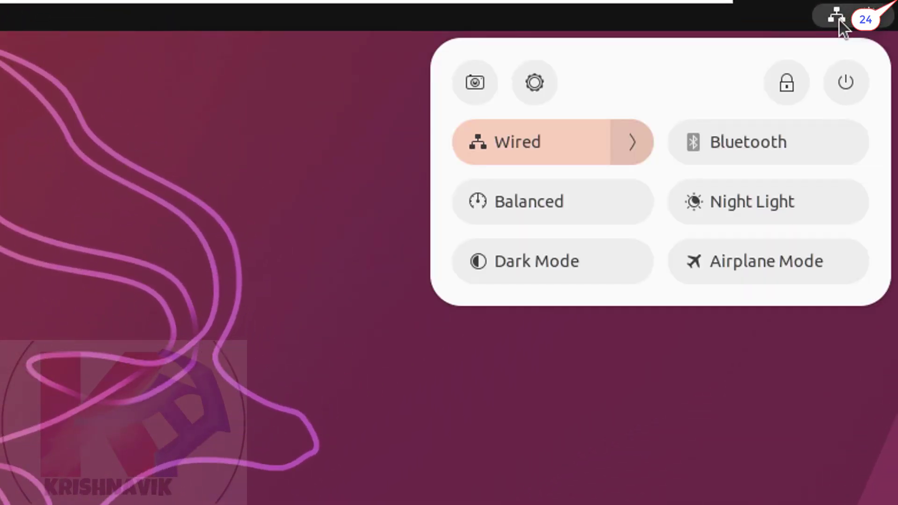
click(537, 83)
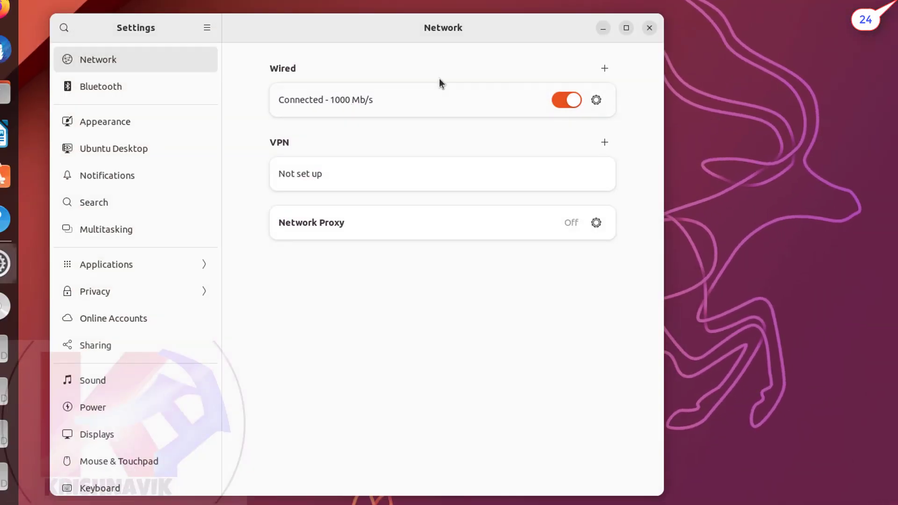
click(597, 100)
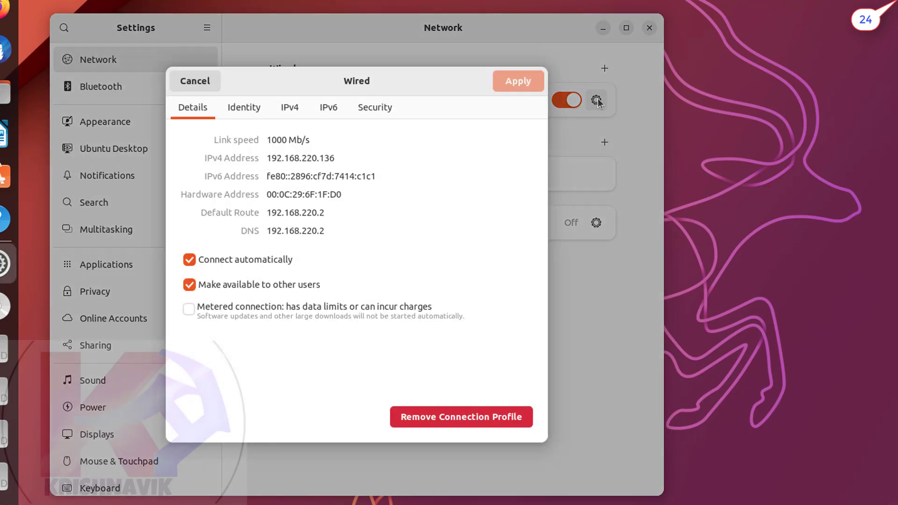
click(290, 109)
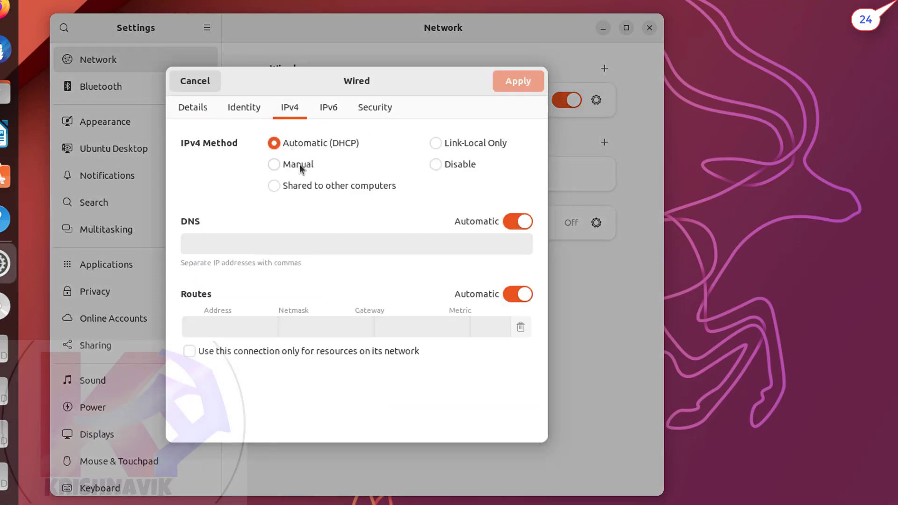
click(275, 165)
click(245, 253)
text(192.168.)
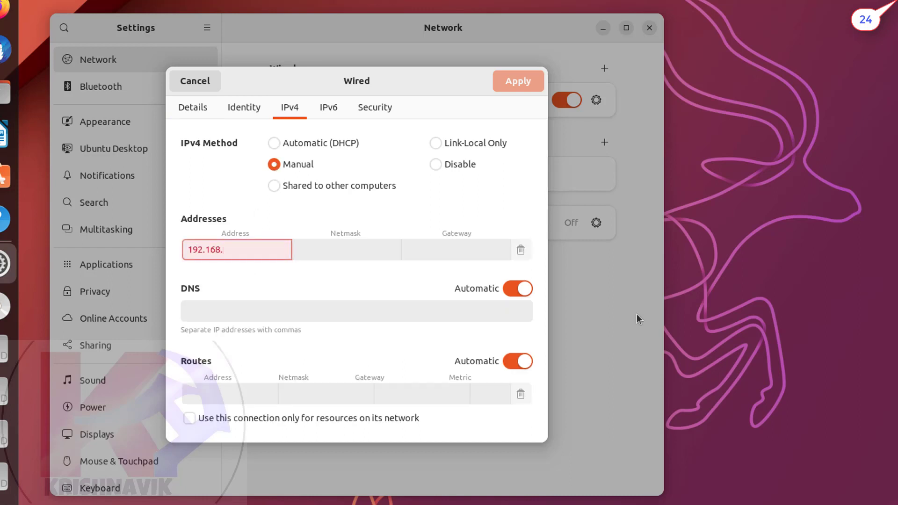
text(220.180)
key(Tab)
text(255)
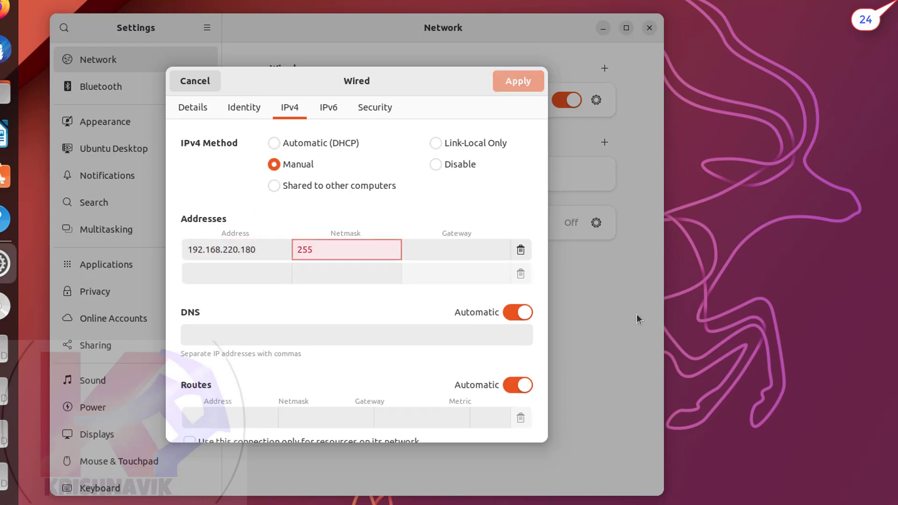
text(.255.255.0)
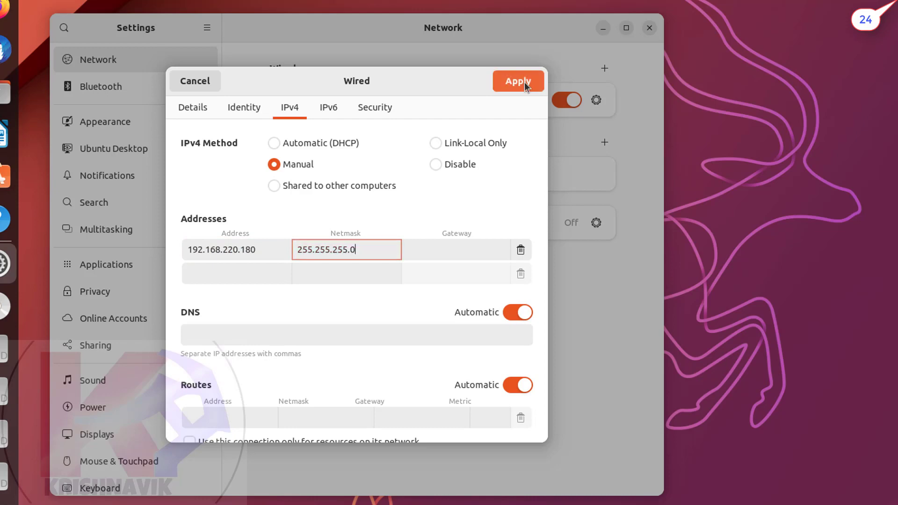
- Apply the new settings and switch the wired connection off and back on
click(504, 88)
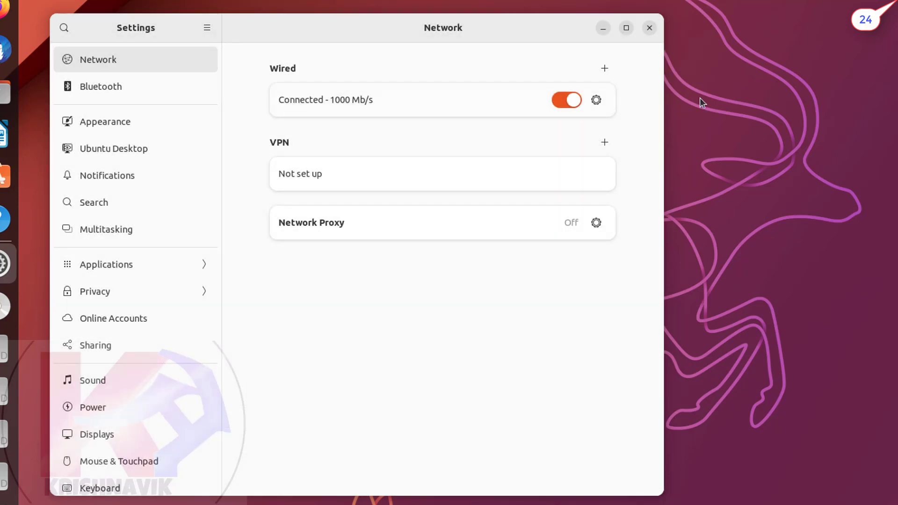
click(565, 97)
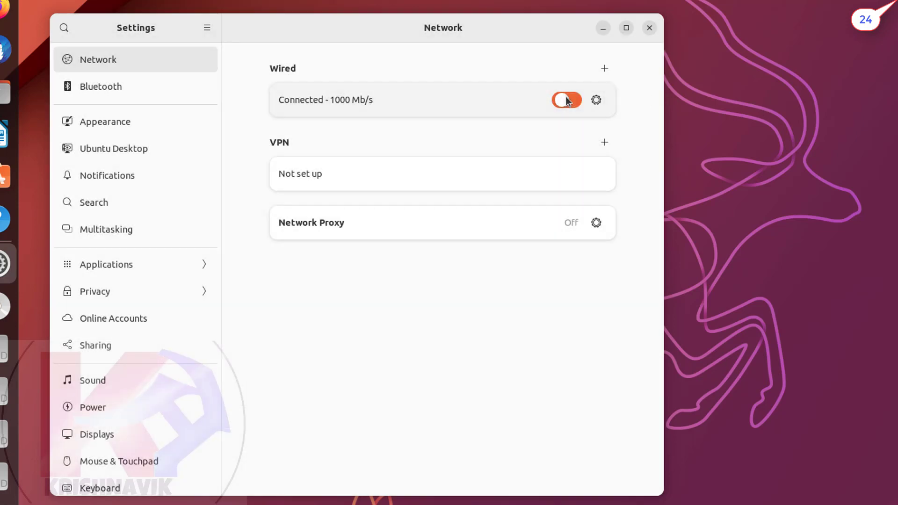
click(575, 102)
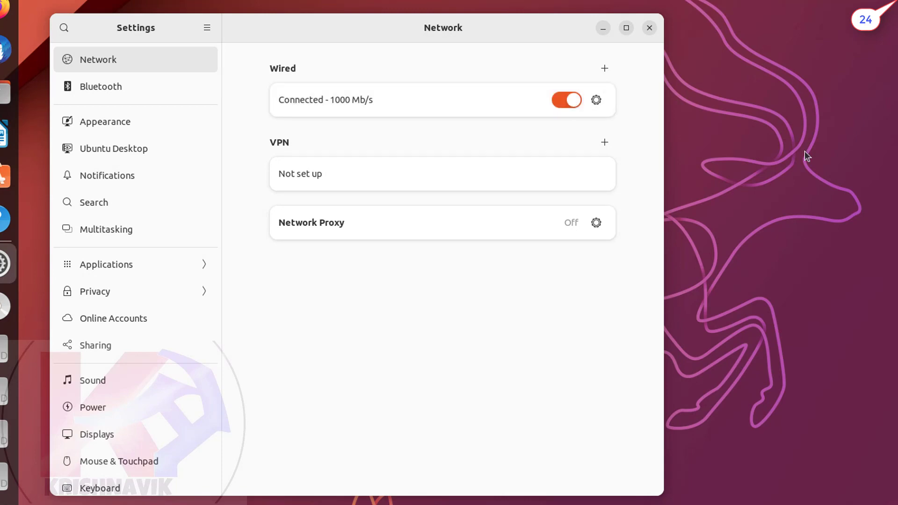
- Close Ubuntu Settings, launch Firefox, and scroll its Settings page down to Network Settings
click(648, 30)
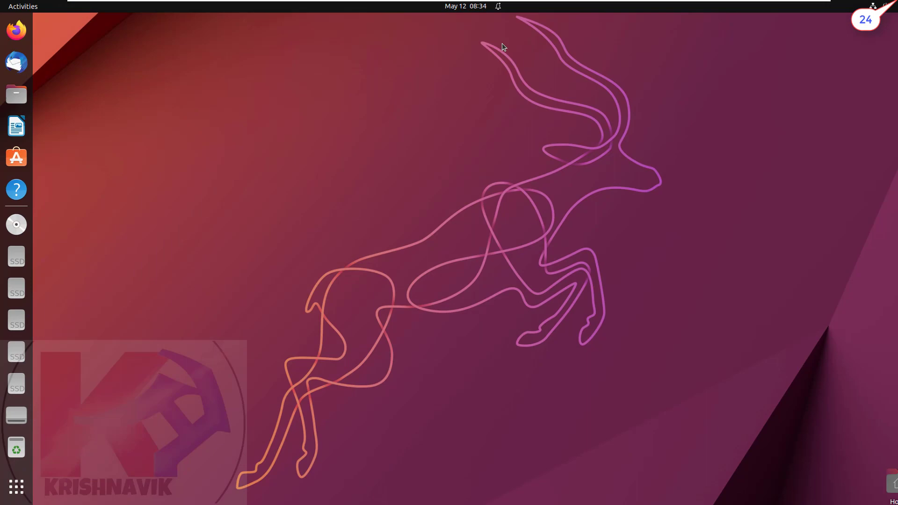
click(16, 32)
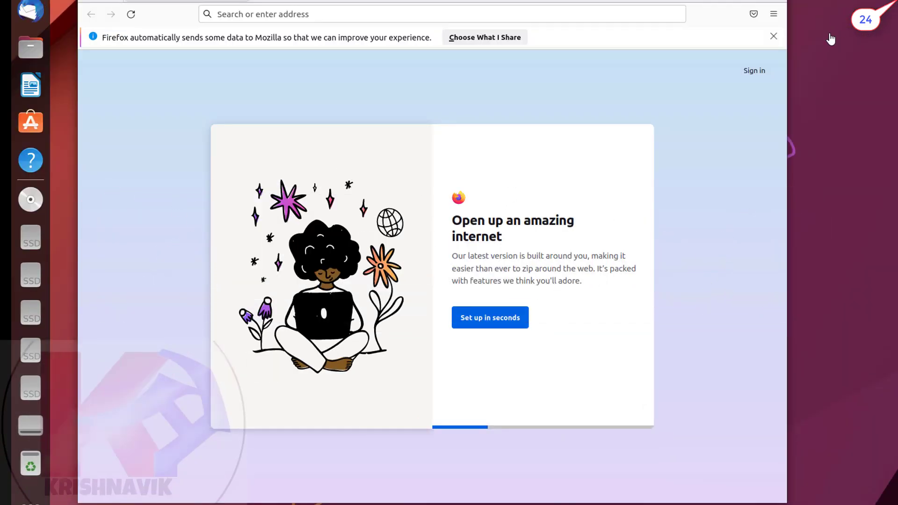
click(775, 17)
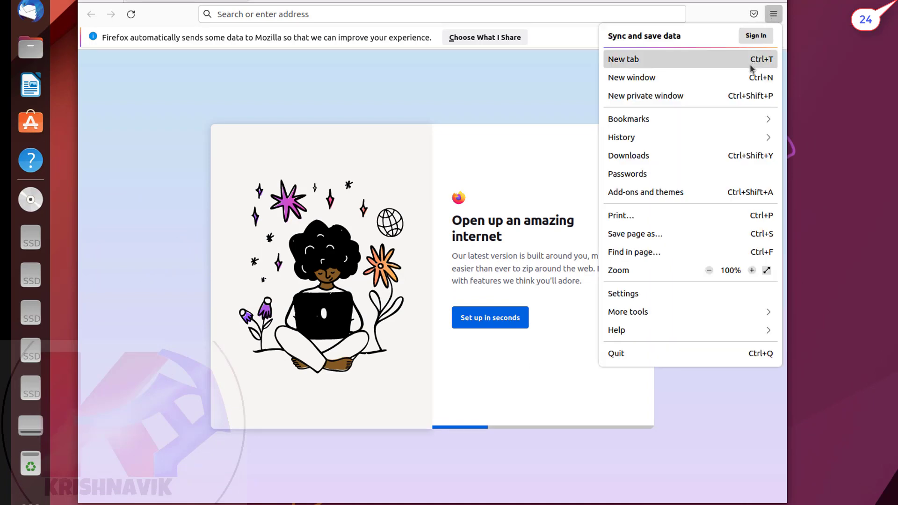
click(688, 290)
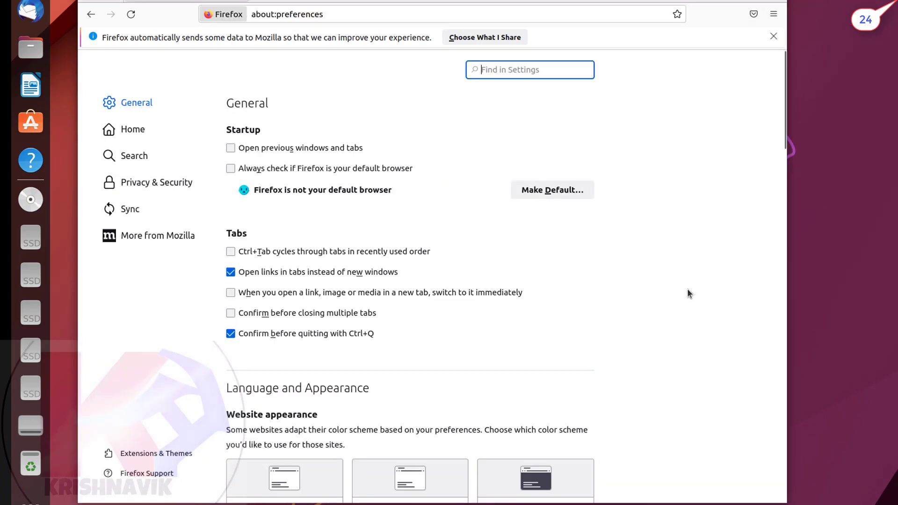
scroll(688, 289, down, 15)
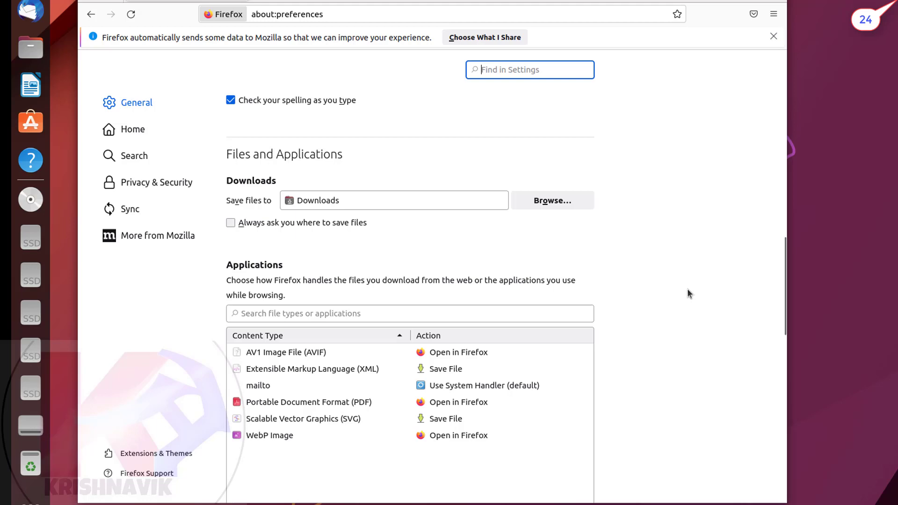
scroll(690, 296, down, 10)
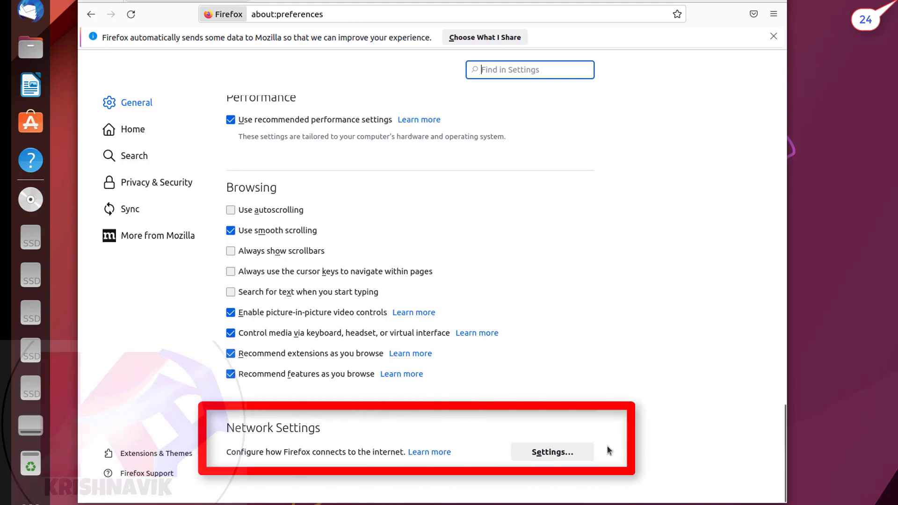
- Configure a manual proxy 192.168.220.200 on port 3128, also used for HTTPS, and confirm with OK
click(564, 451)
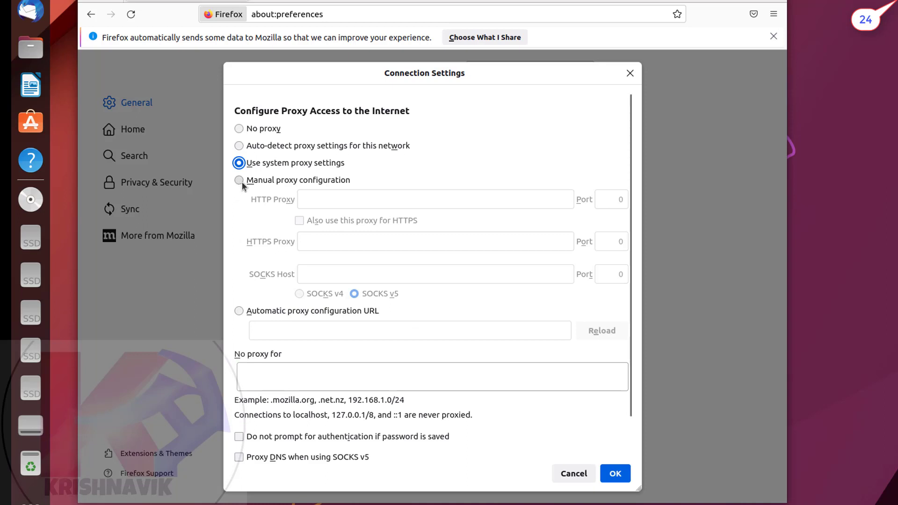
click(239, 180)
click(298, 195)
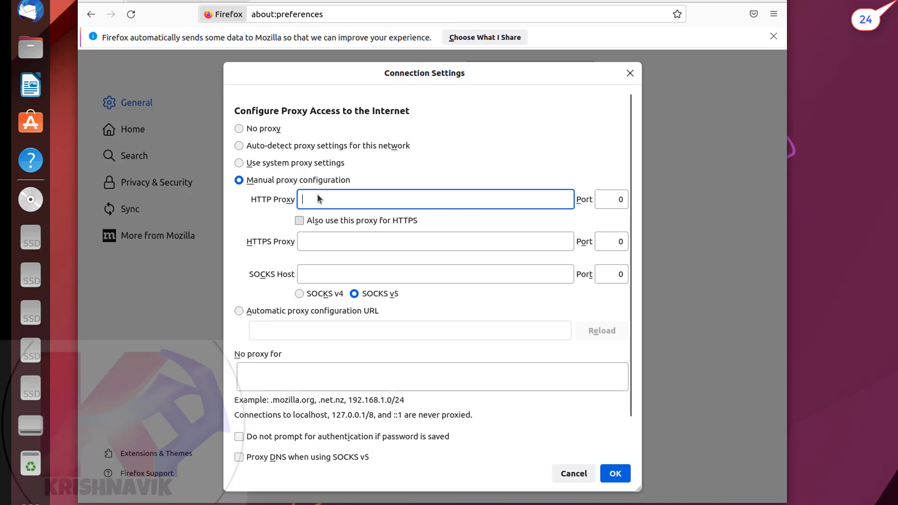
click(300, 220)
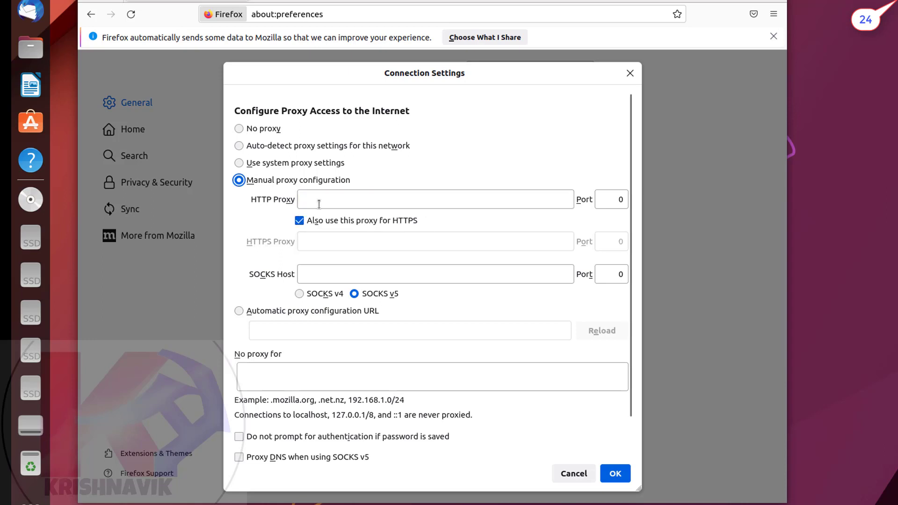
click(319, 204)
text(192.168.)
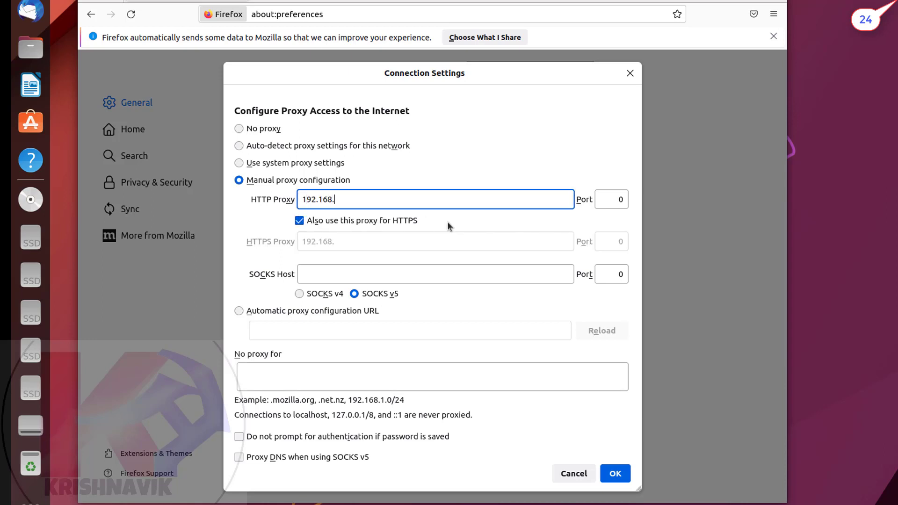
text(220.200)
key(Tab)
text(312)
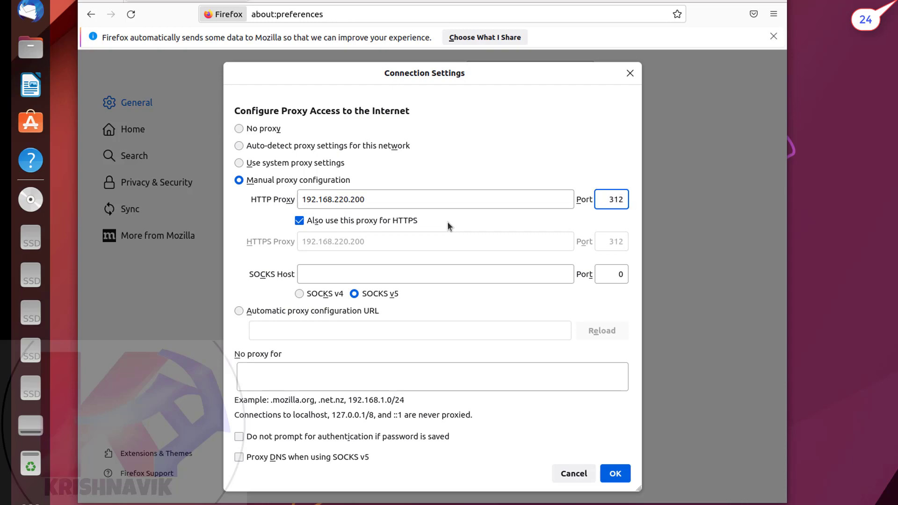
text(8)
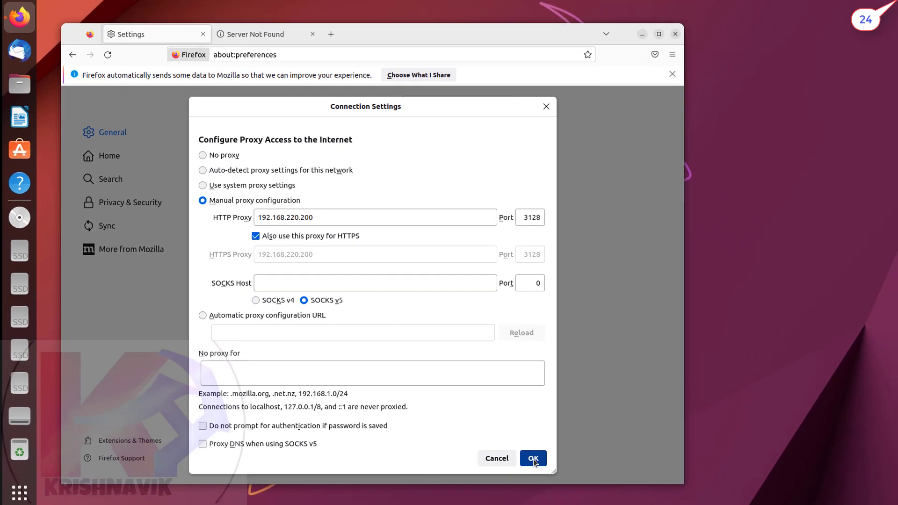
click(613, 473)
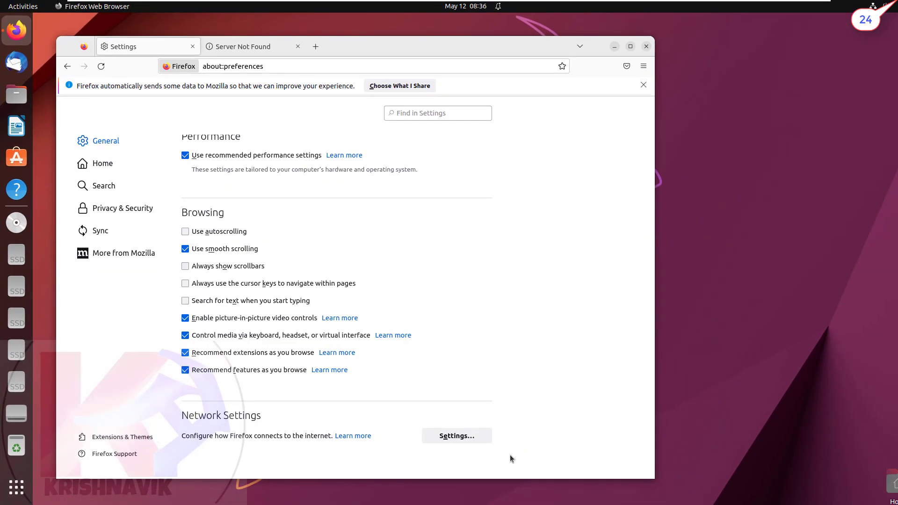
- Maximize Firefox, close the Settings tab, and start typing google.com in the address bar
click(631, 46)
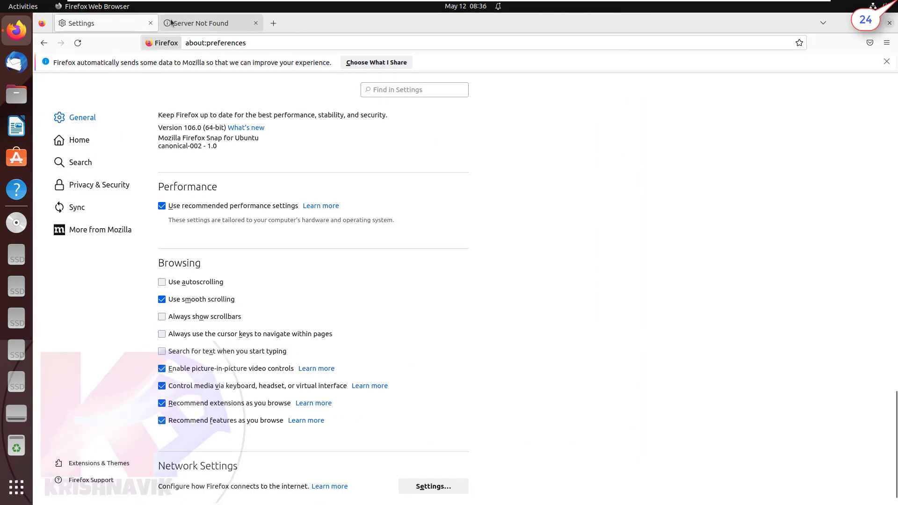
click(150, 23)
click(298, 42)
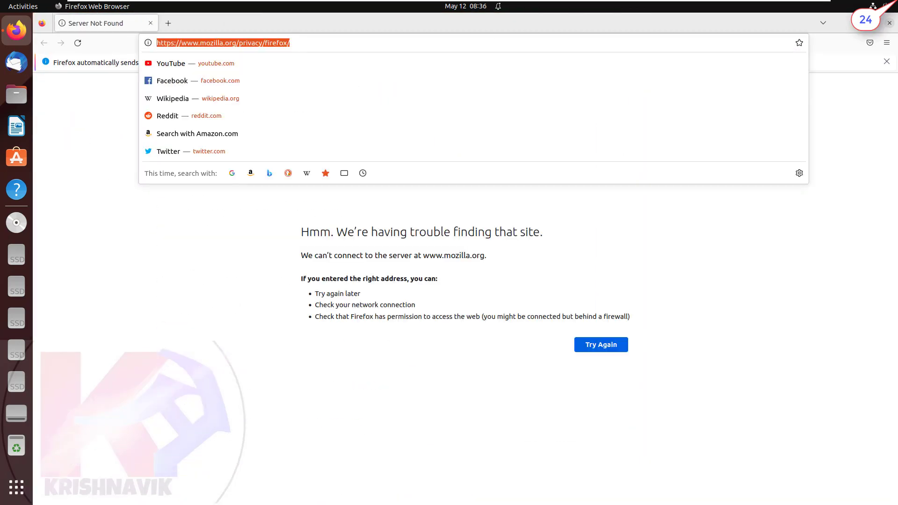
text(go)
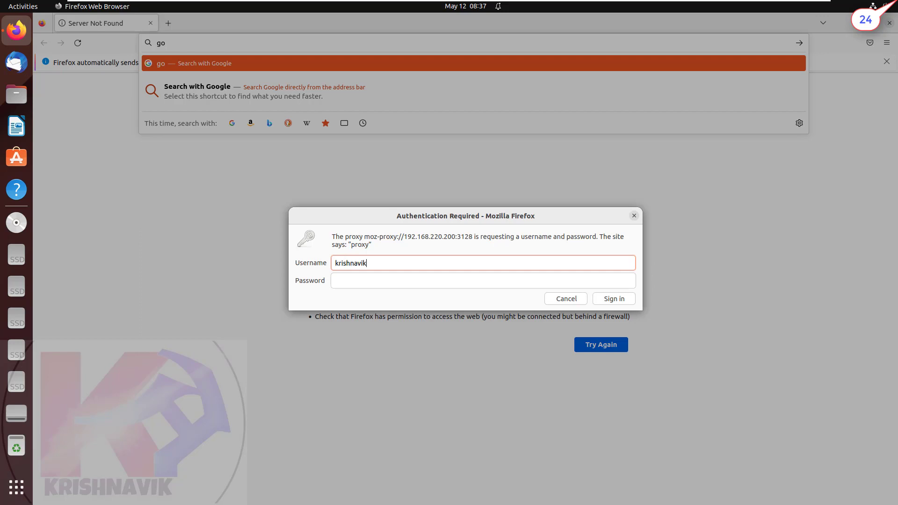
- Sign in to the proxy with the username and password, then load google.com
click(483, 281)
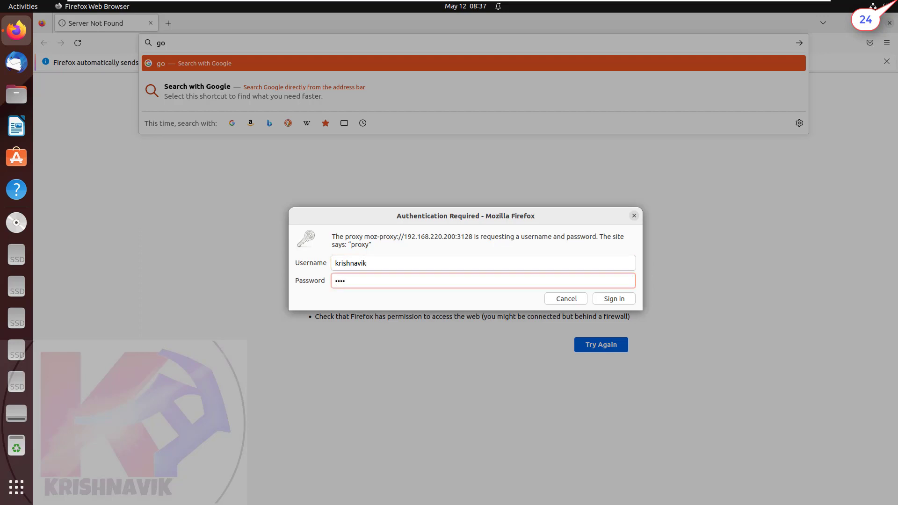
click(613, 299)
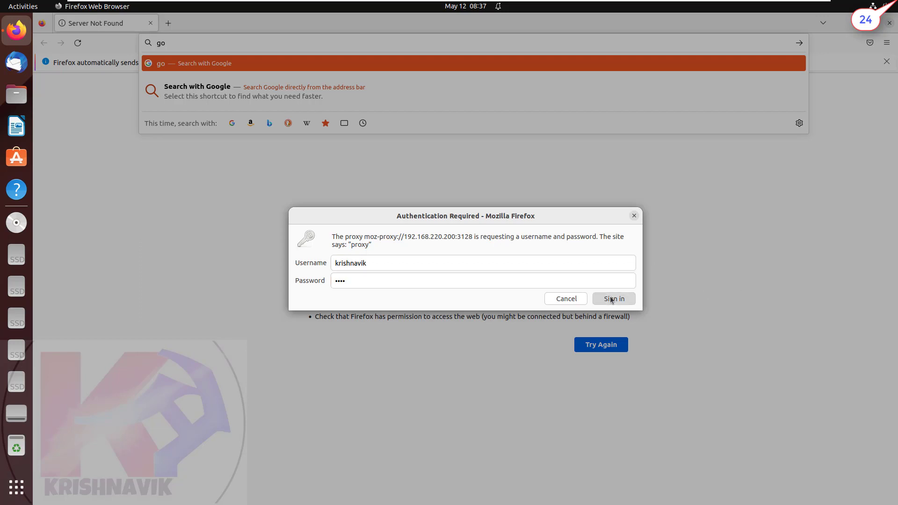
text(ogle.co)
key(Return)
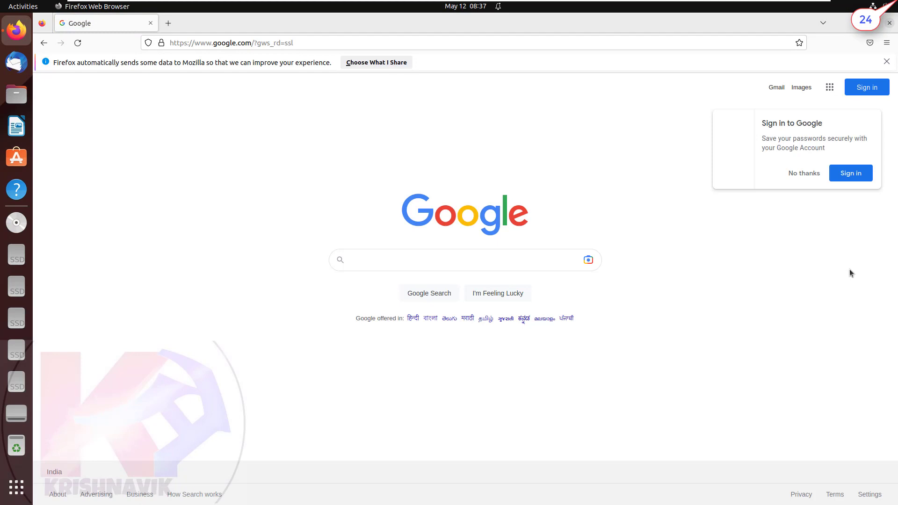
- Dismiss Google's sign-in popup, open Facebook from a new tab's suggestions, then open quick settings
click(804, 173)
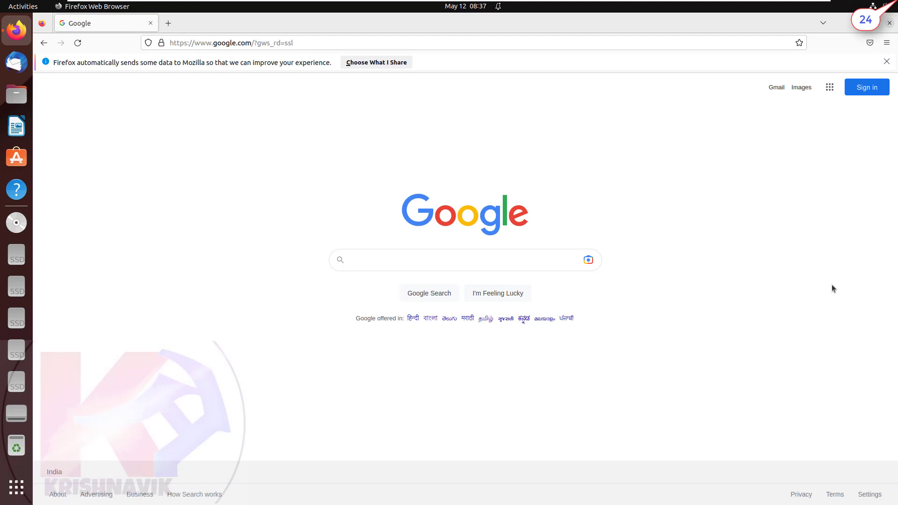
click(168, 23)
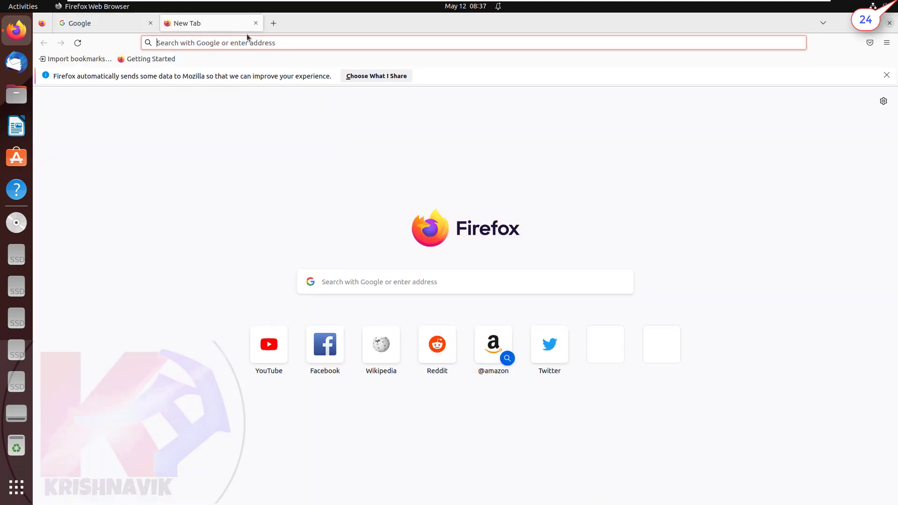
click(304, 41)
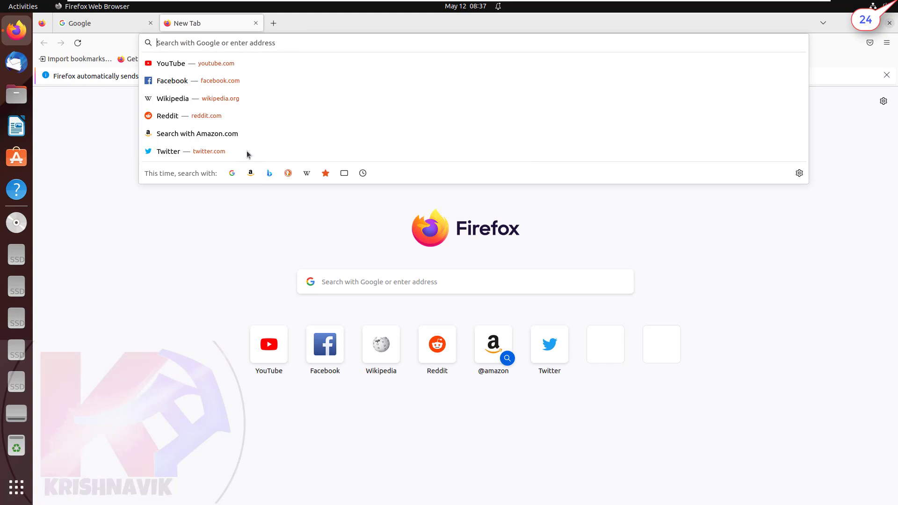
click(164, 76)
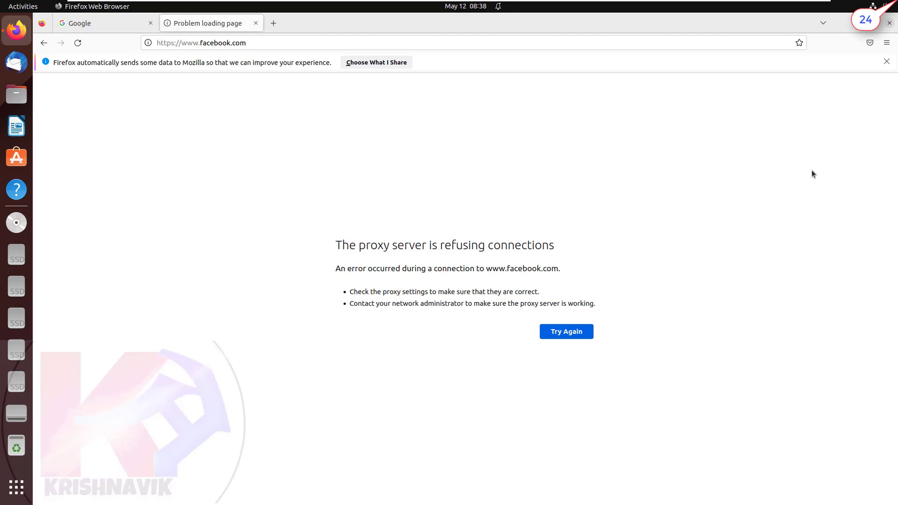
click(879, 6)
- Change the wired IPv4 address from 192.168.220.180 to 192.168.220.160, apply it, and switch the connection off
click(748, 33)
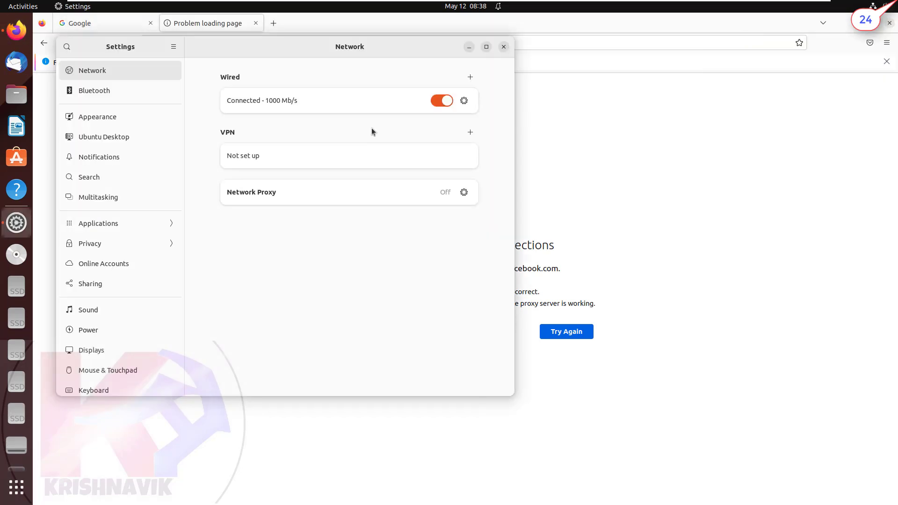
click(463, 100)
click(235, 107)
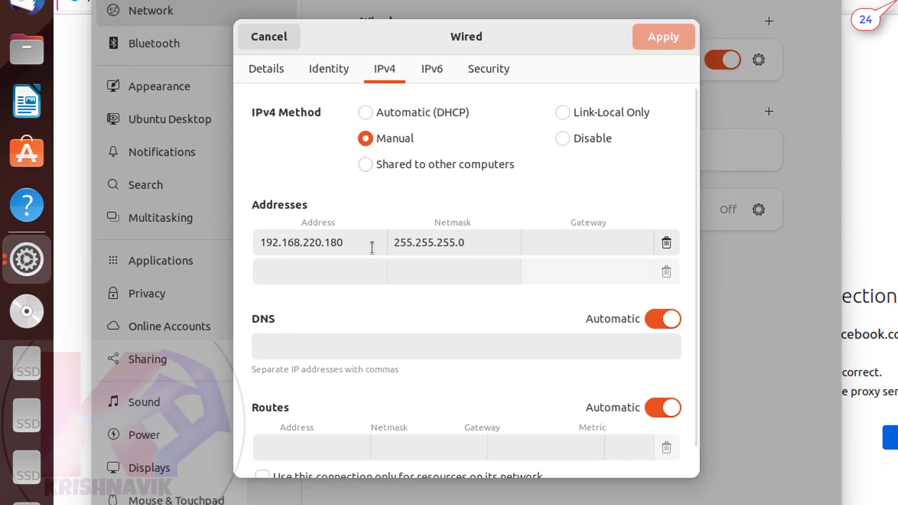
click(335, 242)
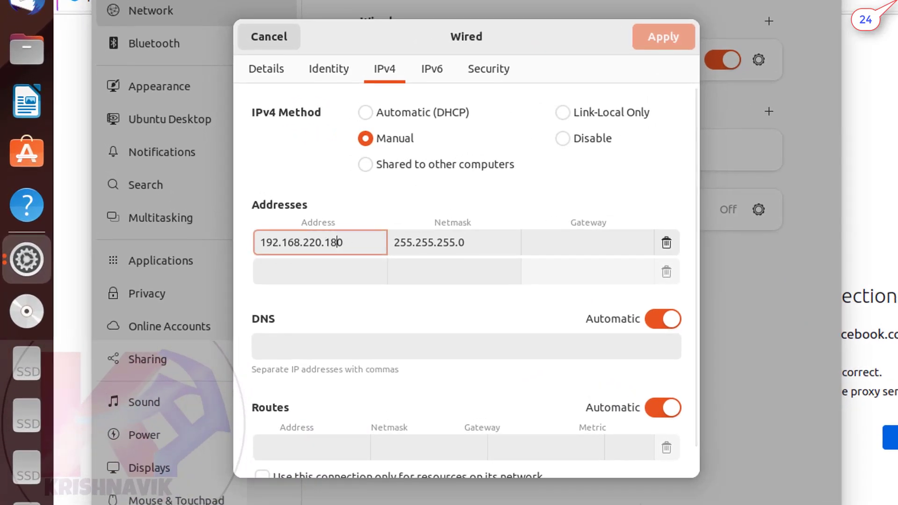
key(BackSpace)
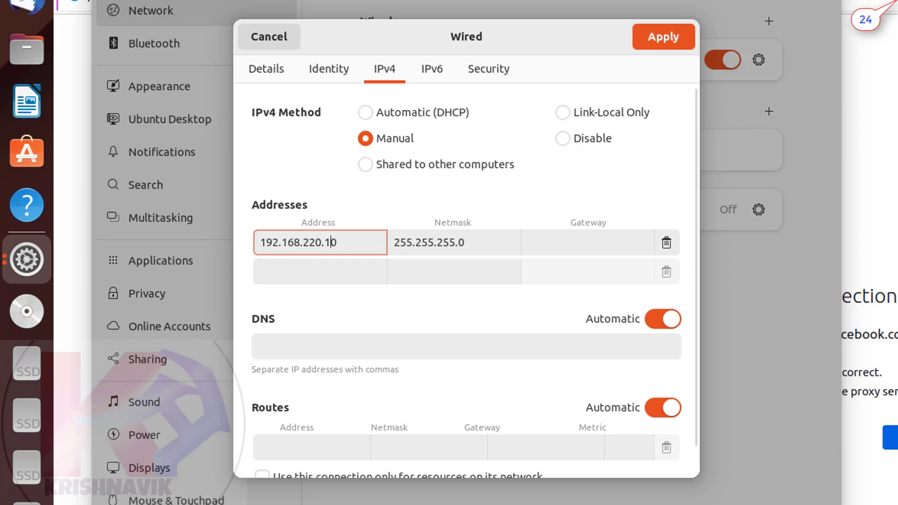
text(6)
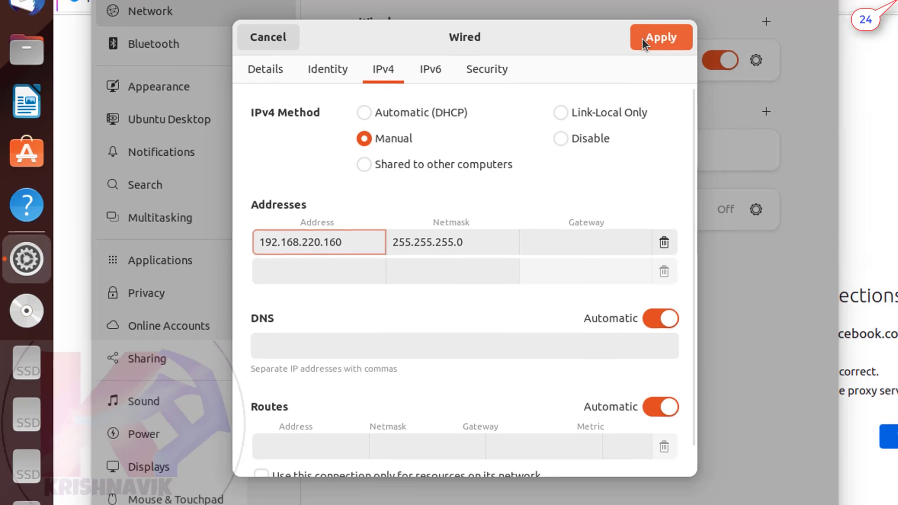
click(642, 38)
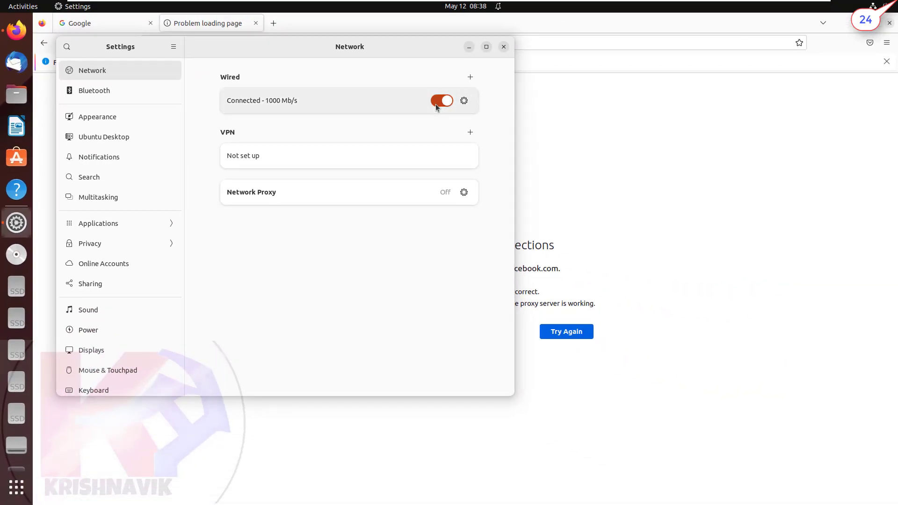
click(442, 101)
- Turn the wired connection back on, close Settings, and retry loading Facebook in Firefox
click(442, 100)
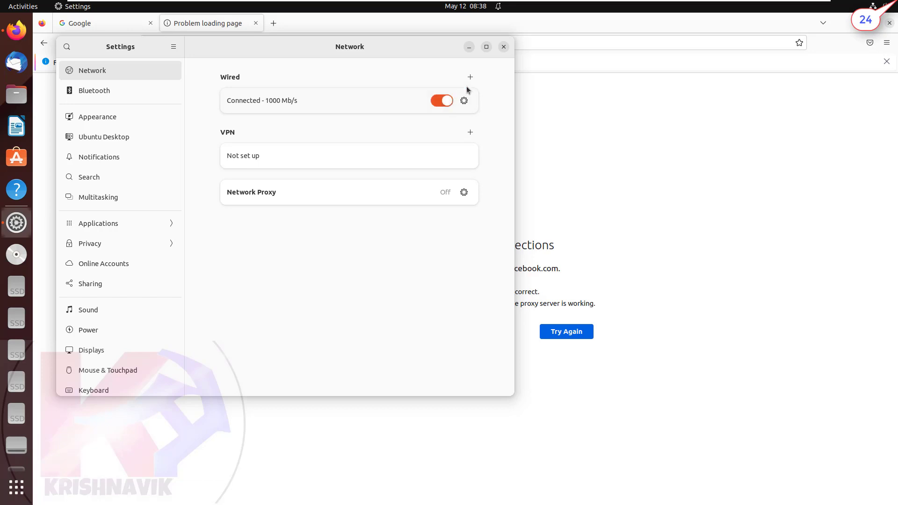
click(503, 47)
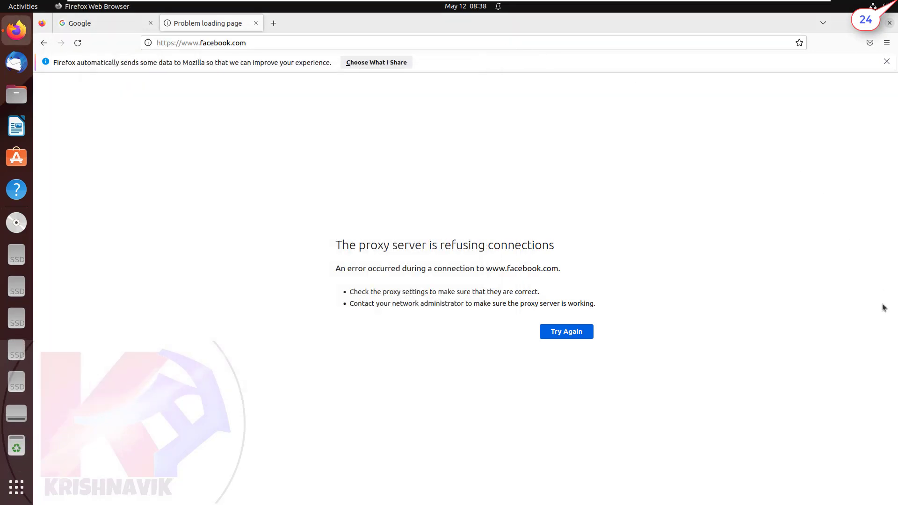
click(593, 328)
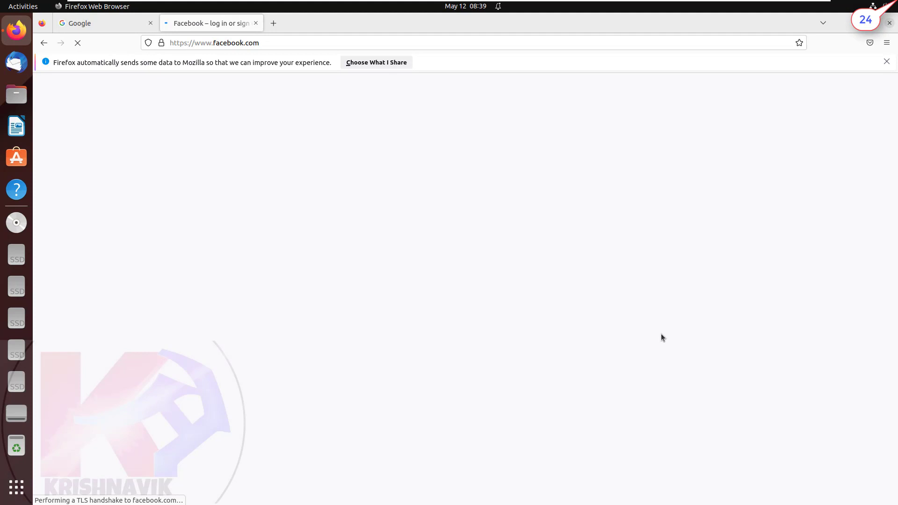